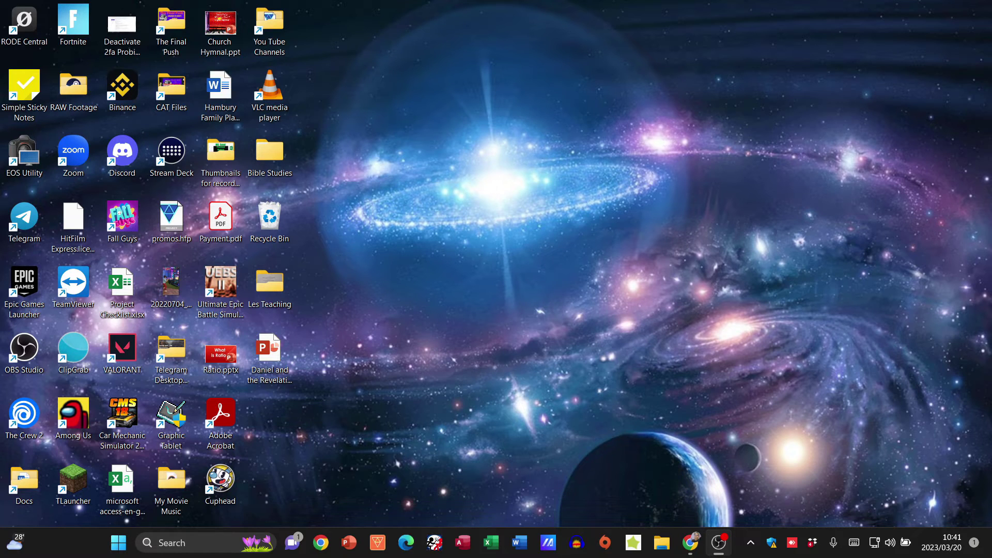
Open Personalize from the desktop's right-click menu to view the galaxy theme settings
right_click(435, 196)
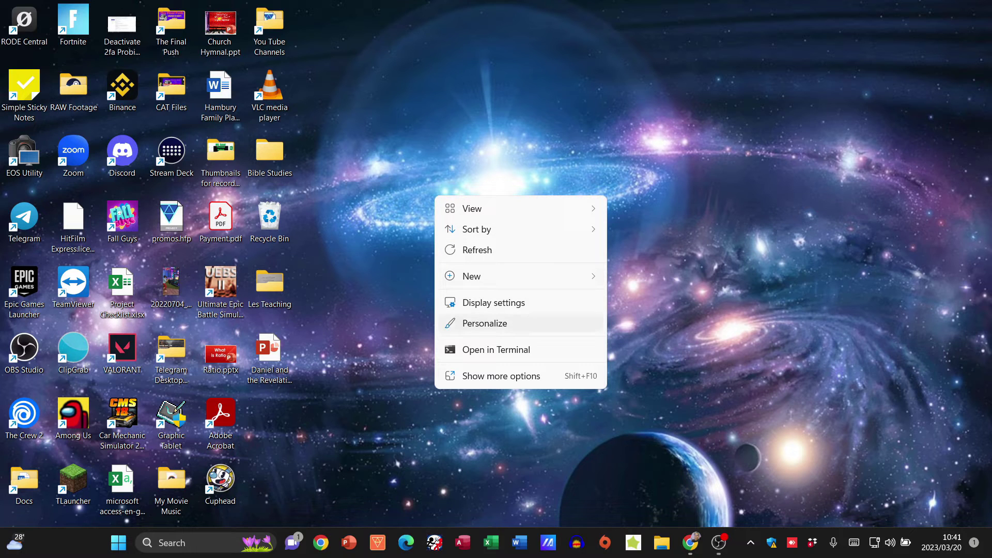
click(484, 323)
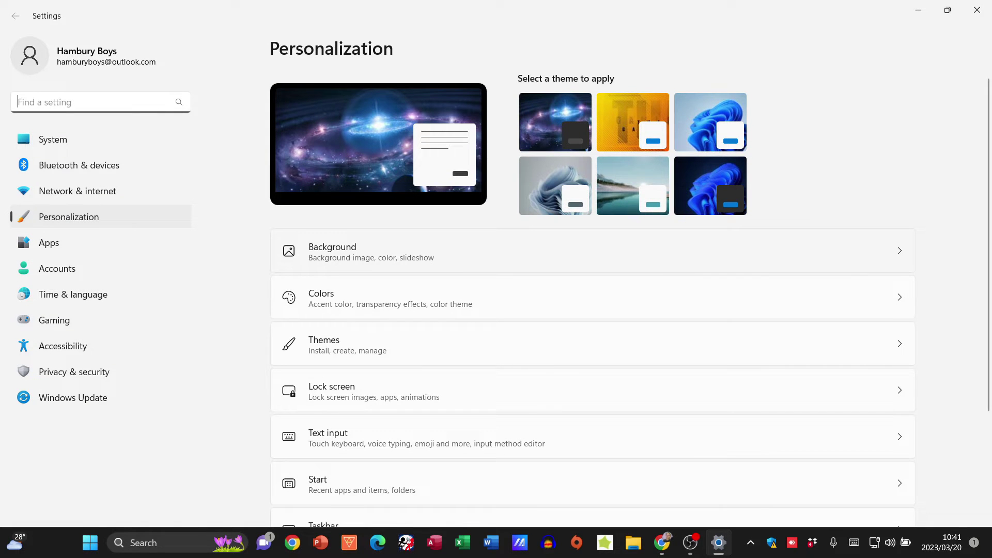
click(332, 250)
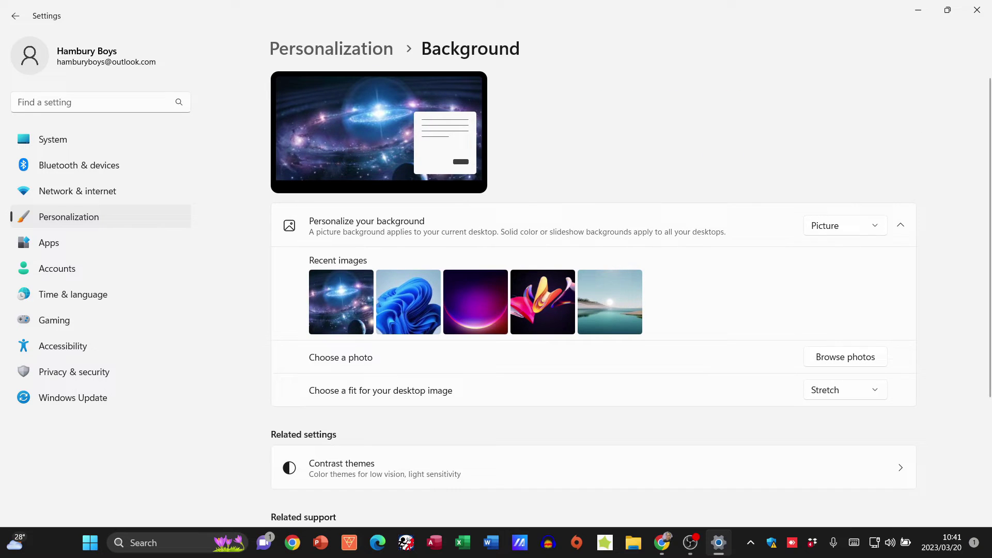
scroll(593, 298, down, 3)
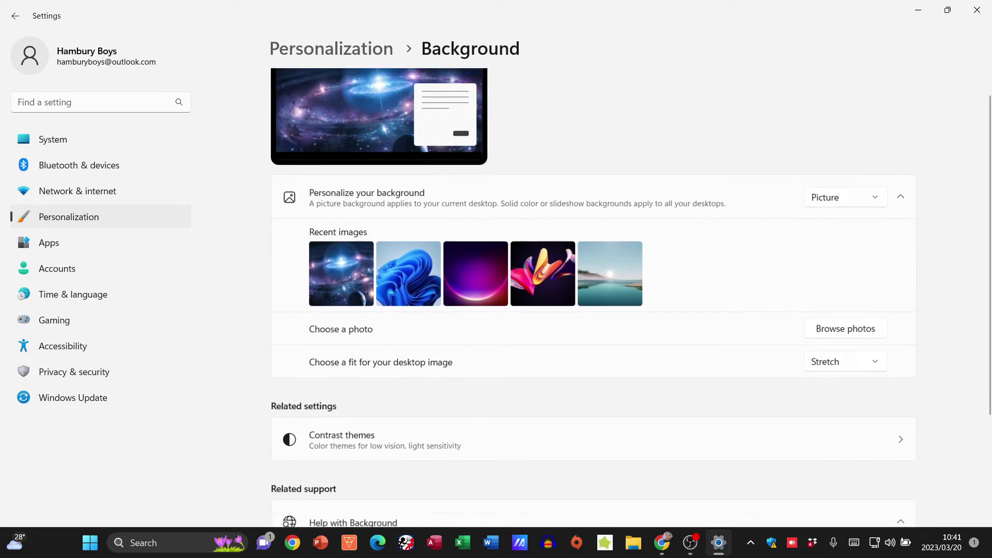
scroll(593, 298, up, 2)
scroll(593, 297, up, 1)
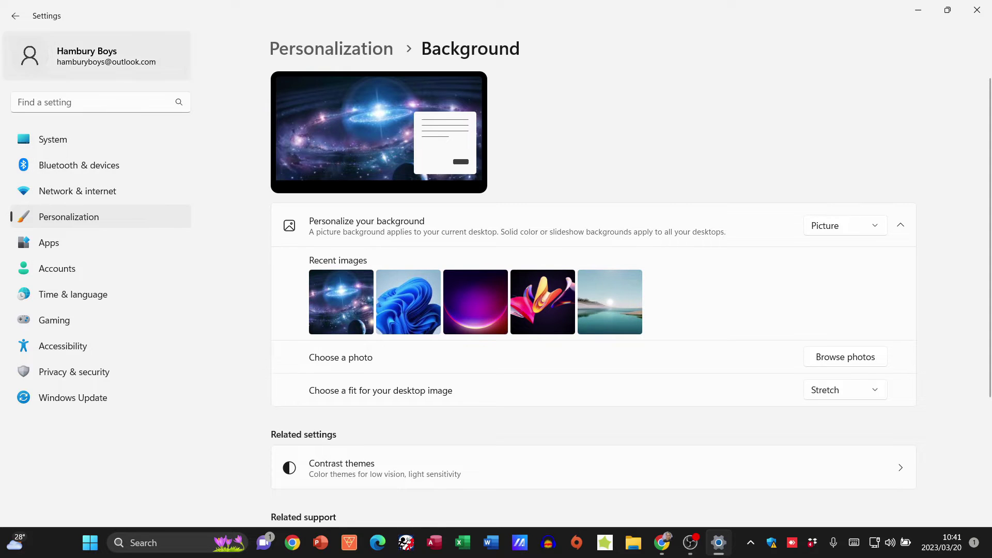
click(15, 16)
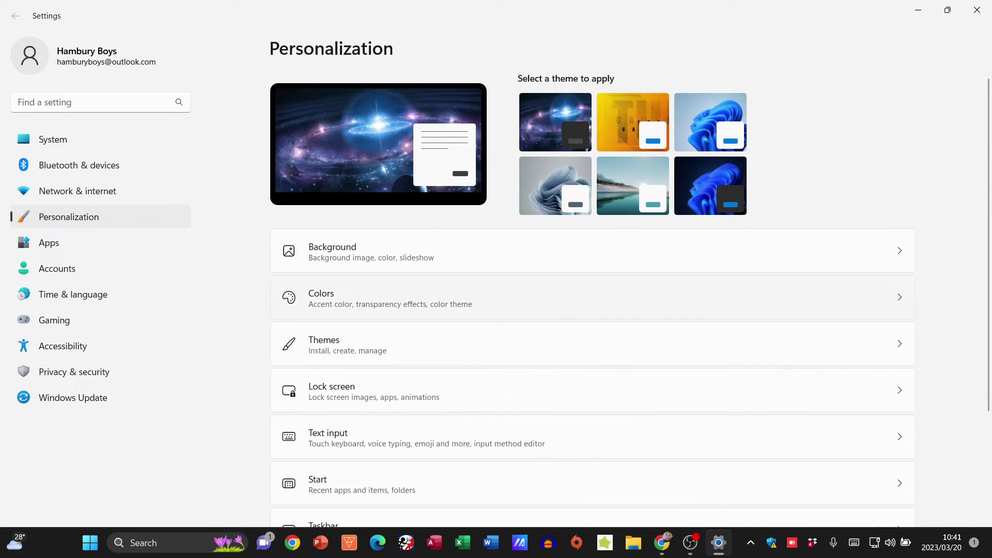
Open the Colors page showing mode, transparency and manual accent colour options
click(321, 297)
scroll(593, 298, down, 2)
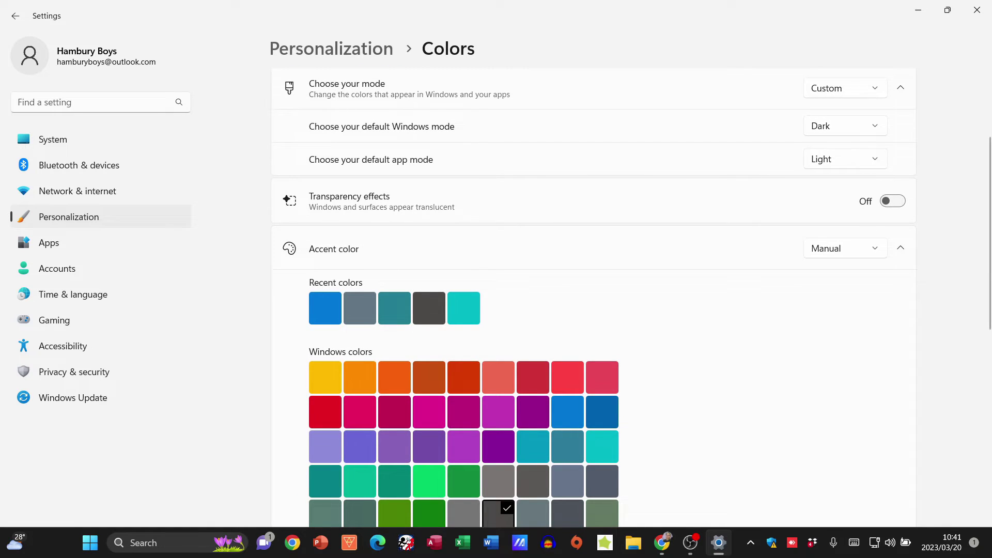
scroll(593, 298, down, 5)
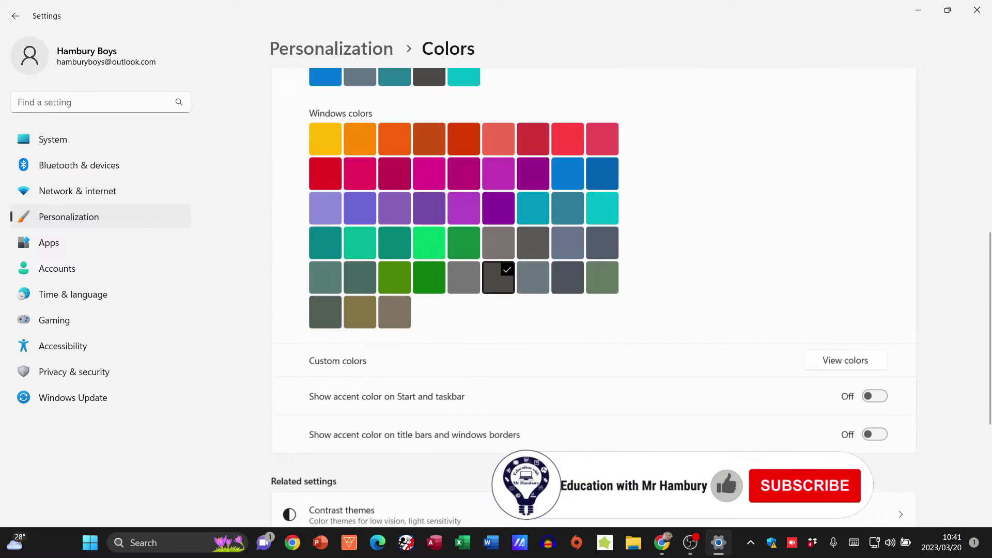
scroll(593, 297, down, 1)
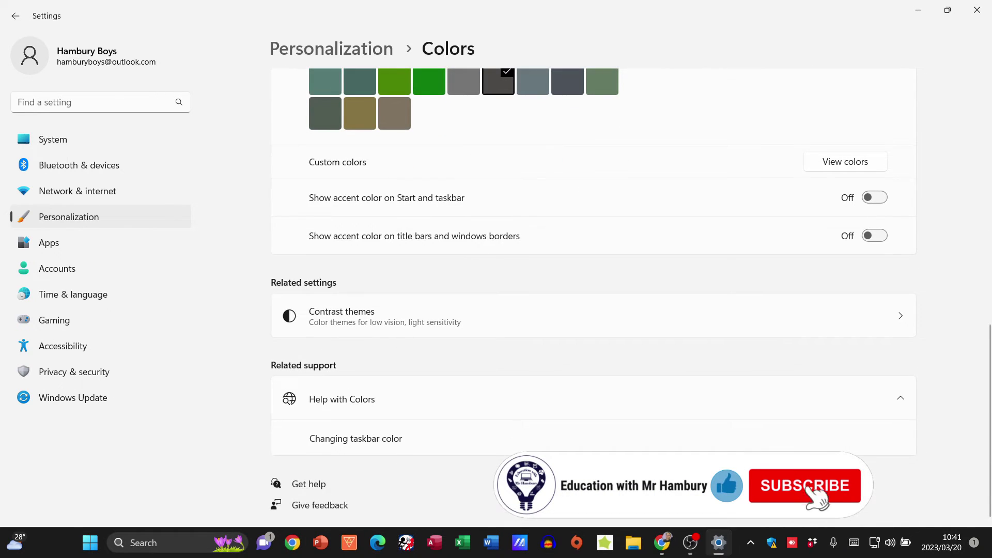
scroll(592, 298, up, 5)
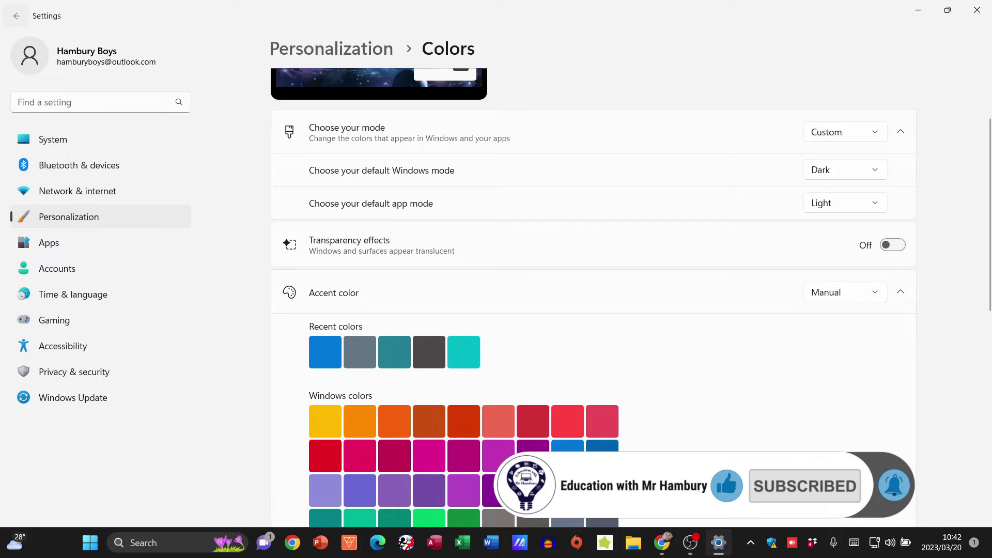
Visit the Start page's Default layout settings, then return to the Personalization overview
click(15, 16)
scroll(593, 298, down, 2)
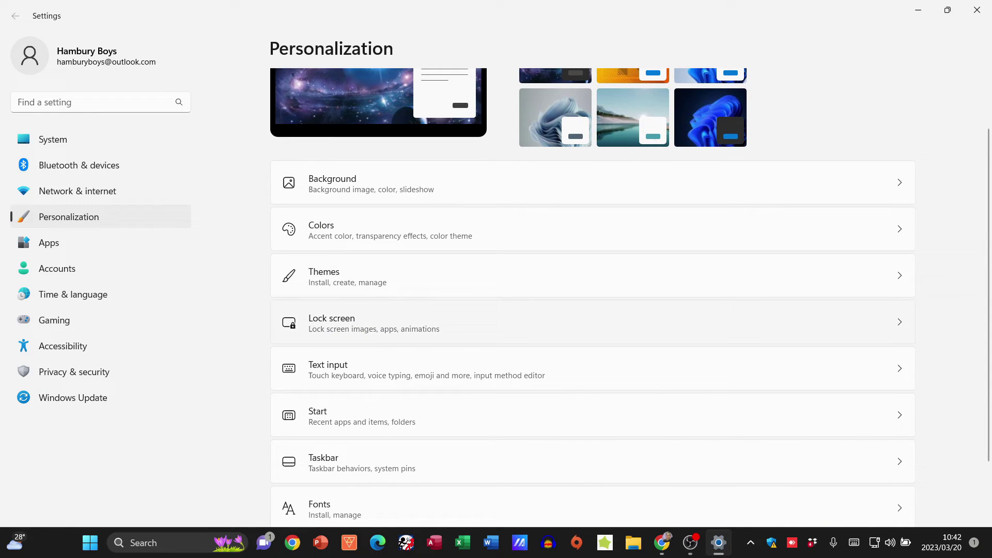
scroll(592, 297, down, 2)
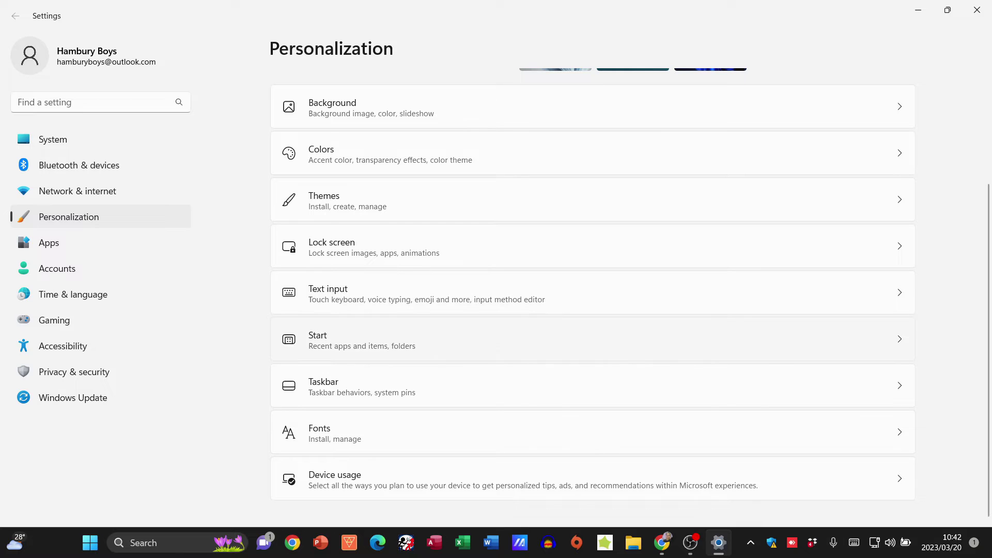
click(543, 339)
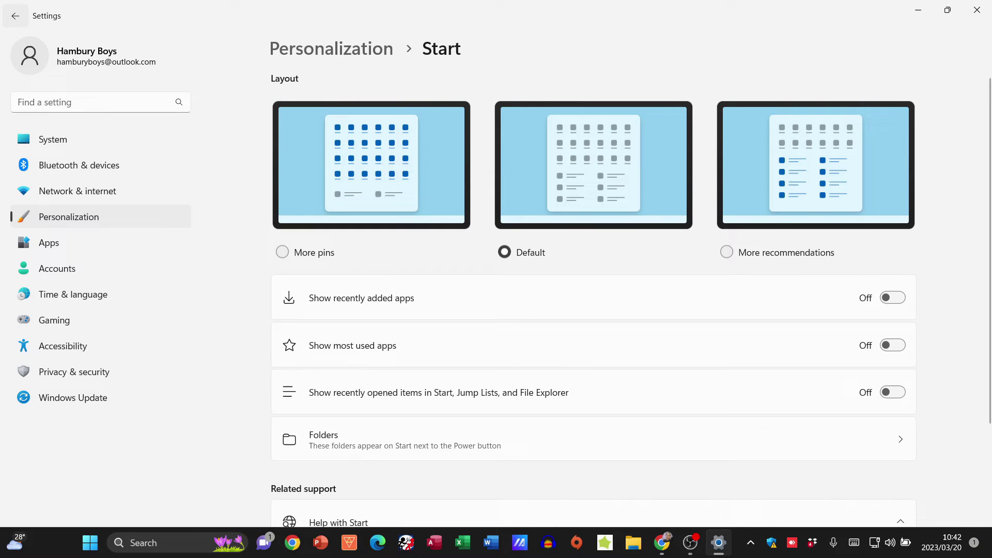
click(15, 16)
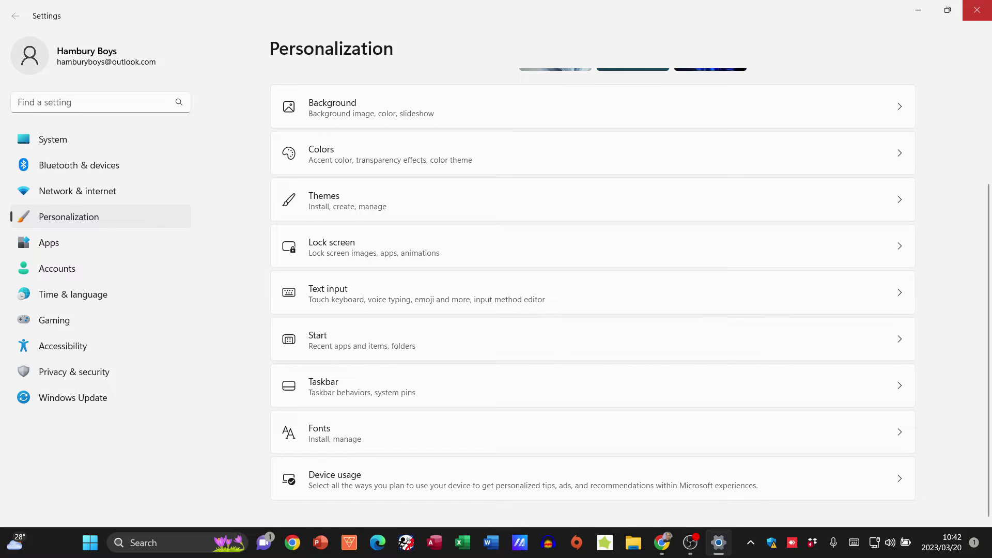
Close Settings, then reopen it by searching 'settings' from the taskbar
click(976, 10)
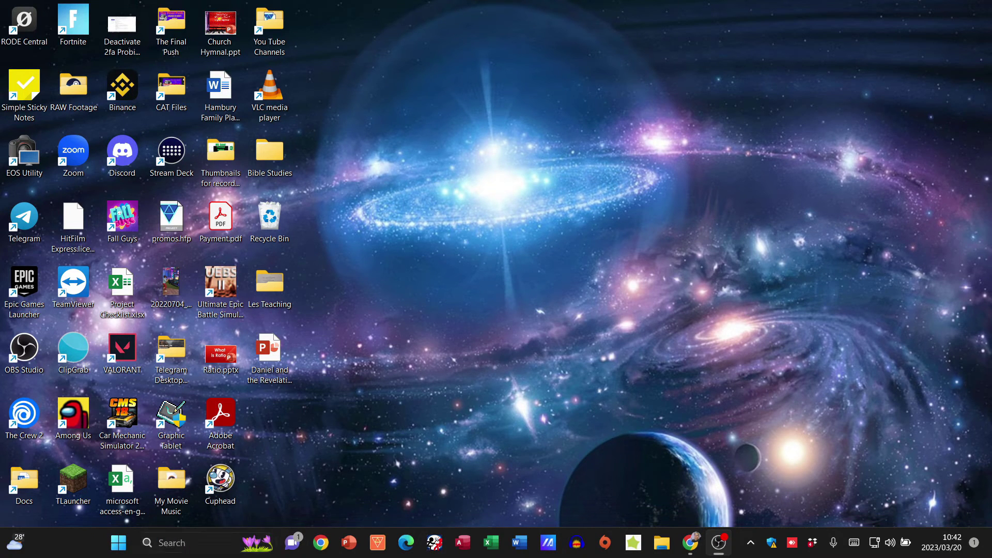
click(171, 542)
text(settings)
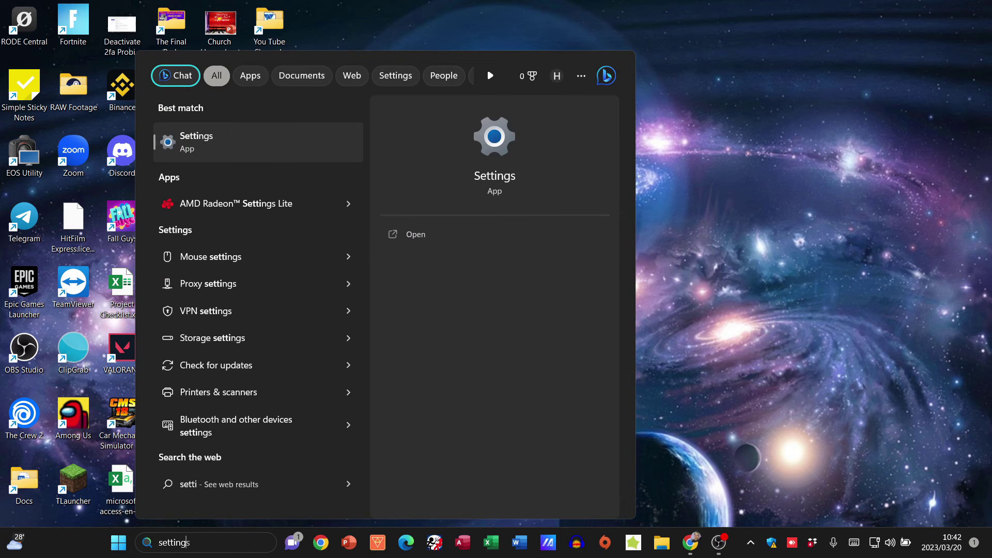
key(Return)
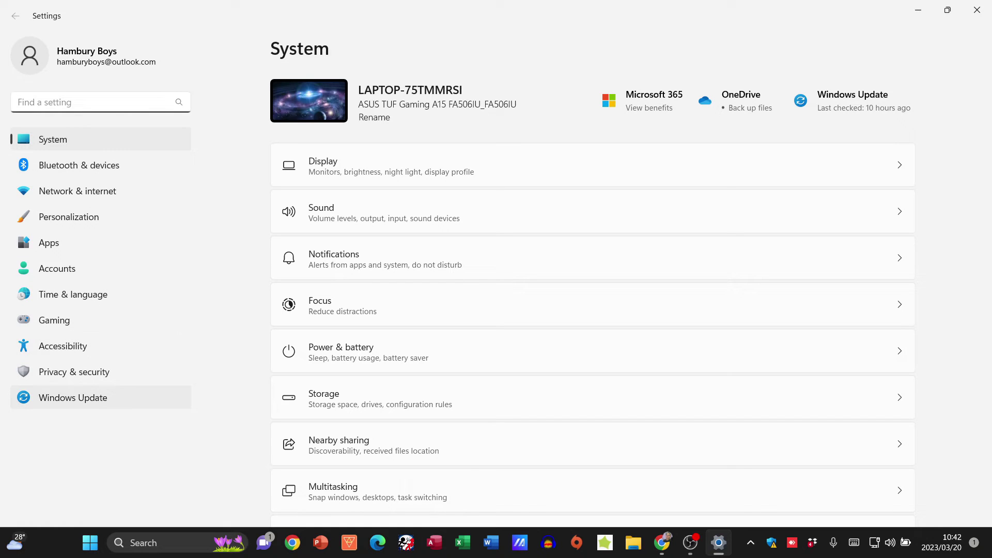
Switch from the System page to Personalization in the Settings sidebar
click(69, 216)
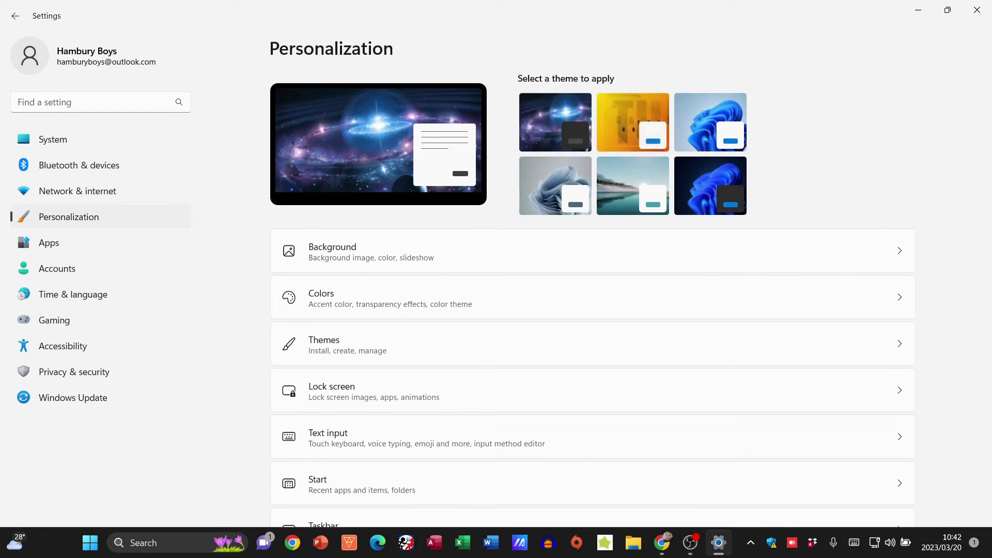
scroll(593, 310, down, 2)
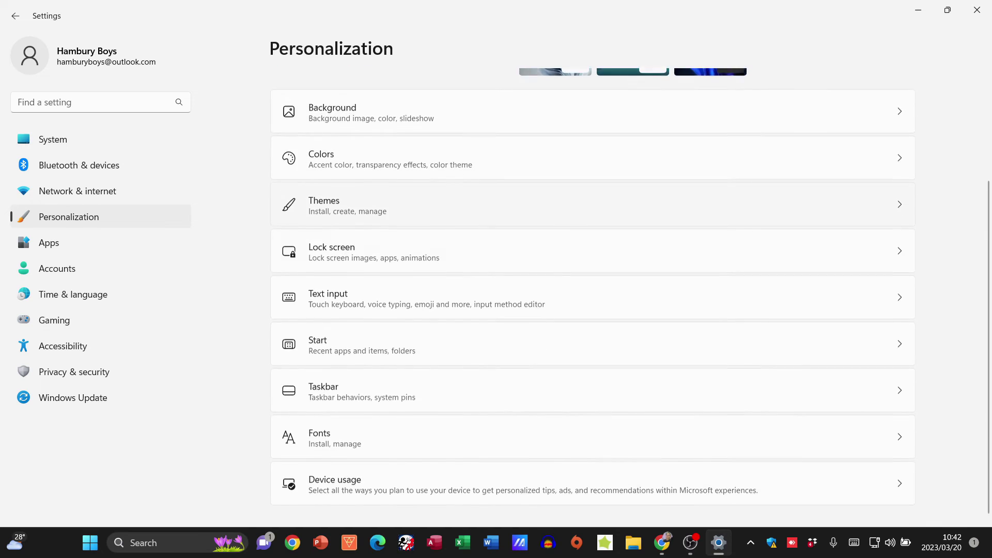
scroll(592, 310, up, 1)
scroll(592, 310, down, 1)
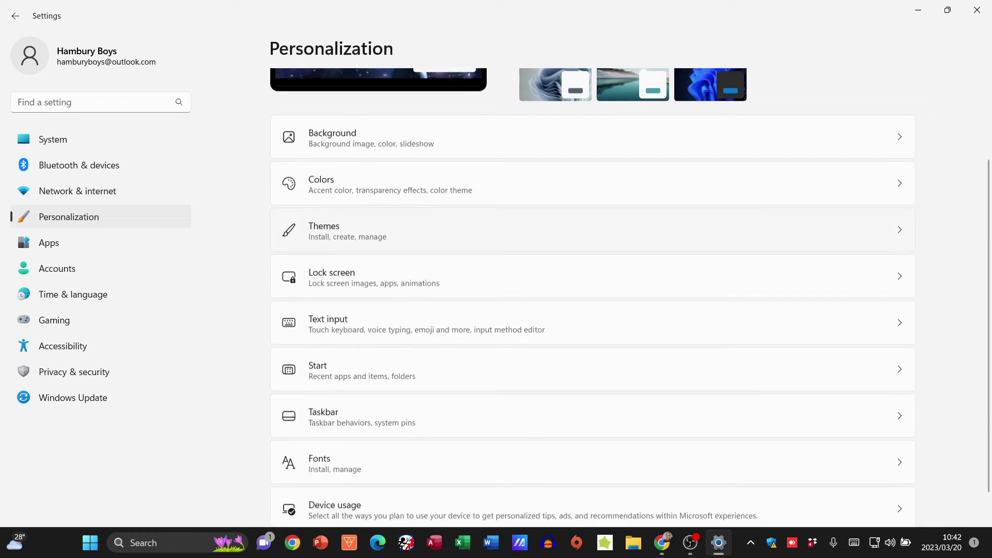
scroll(592, 310, down, 1)
scroll(592, 311, up, 1)
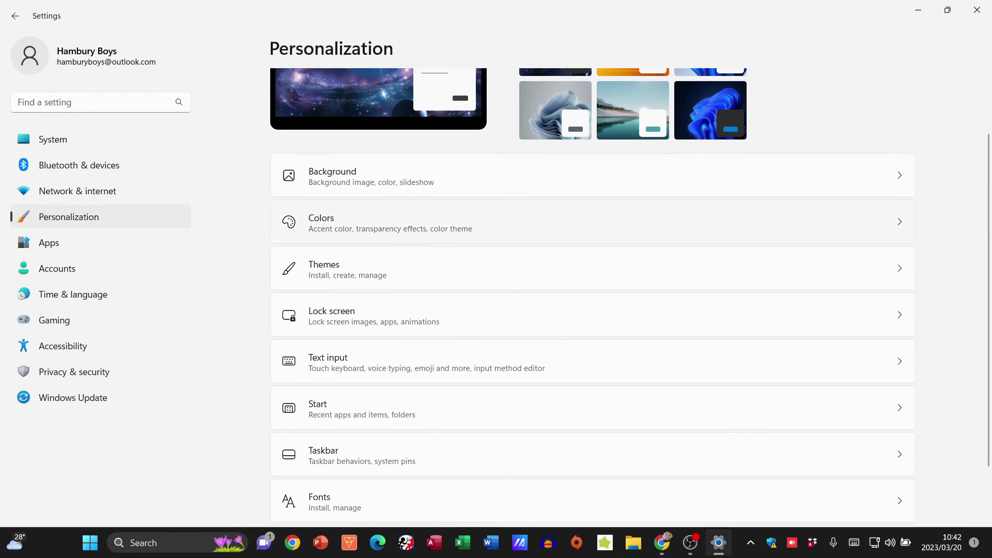